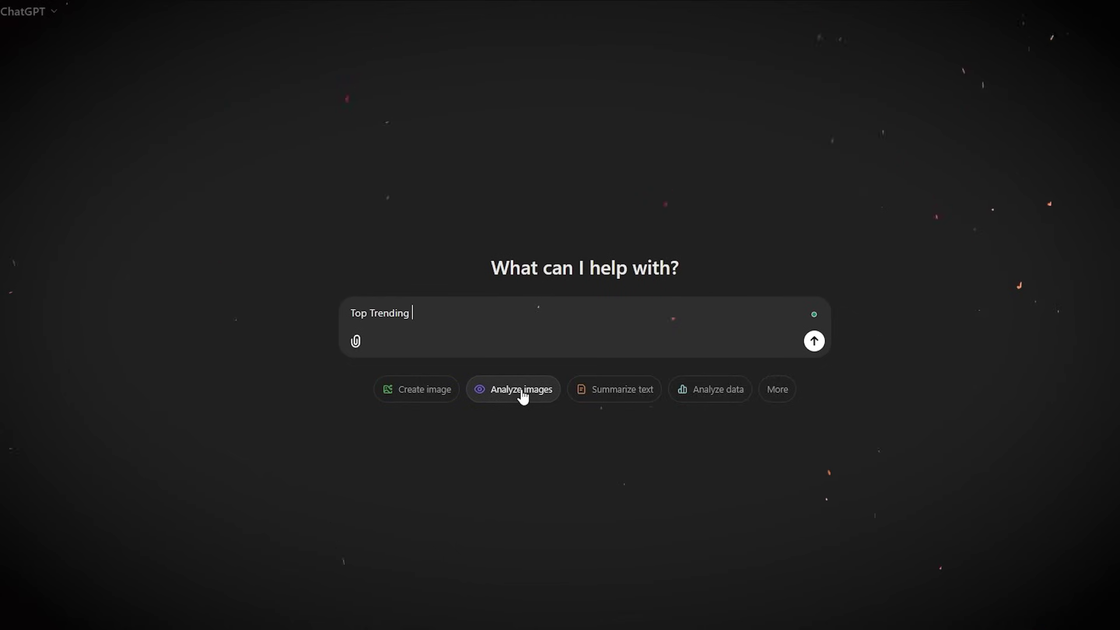
Ask ChatGPT for the top trending YouTube channel niches in USA
text(be channel niches in USA)
key(Return)
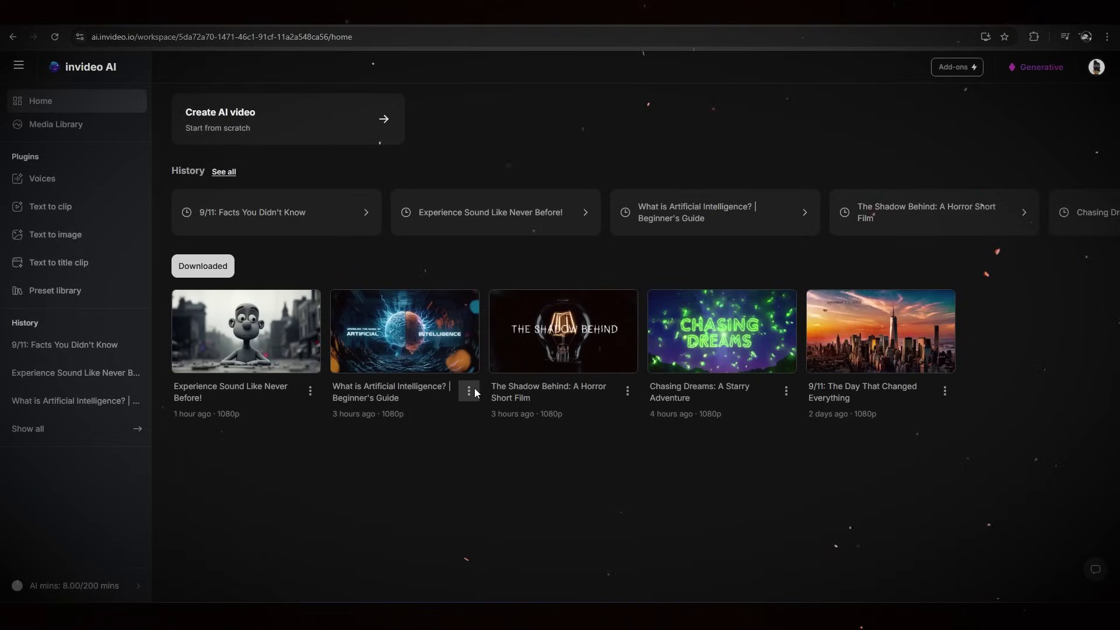
Switch to invideo AI, start a new AI video from scratch and look through the generative video, advertisement and film workflows
click(277, 122)
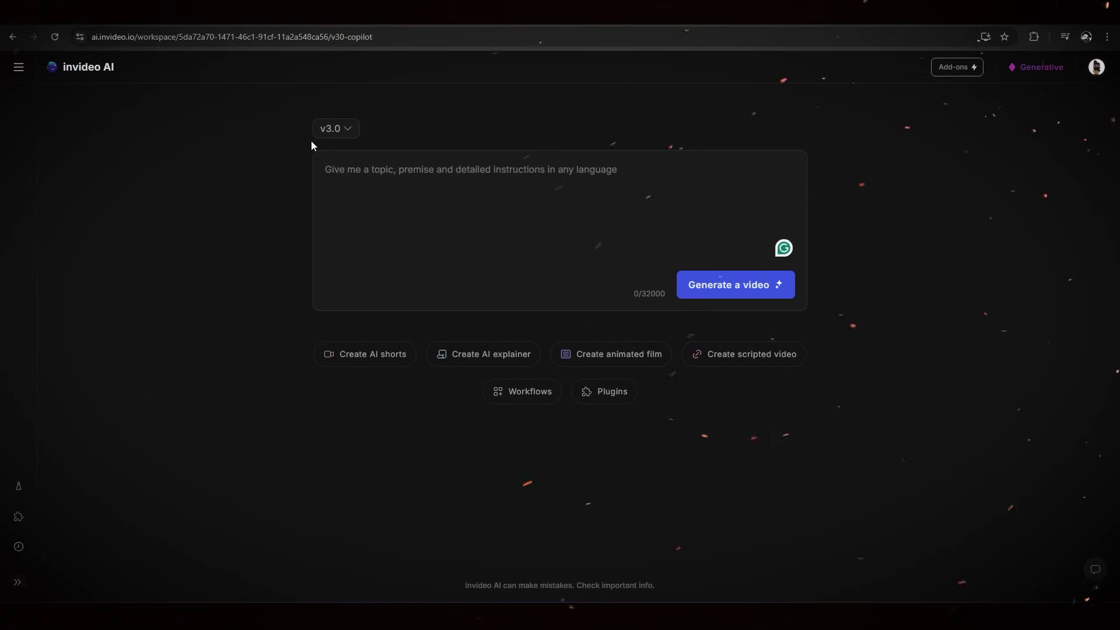
click(548, 400)
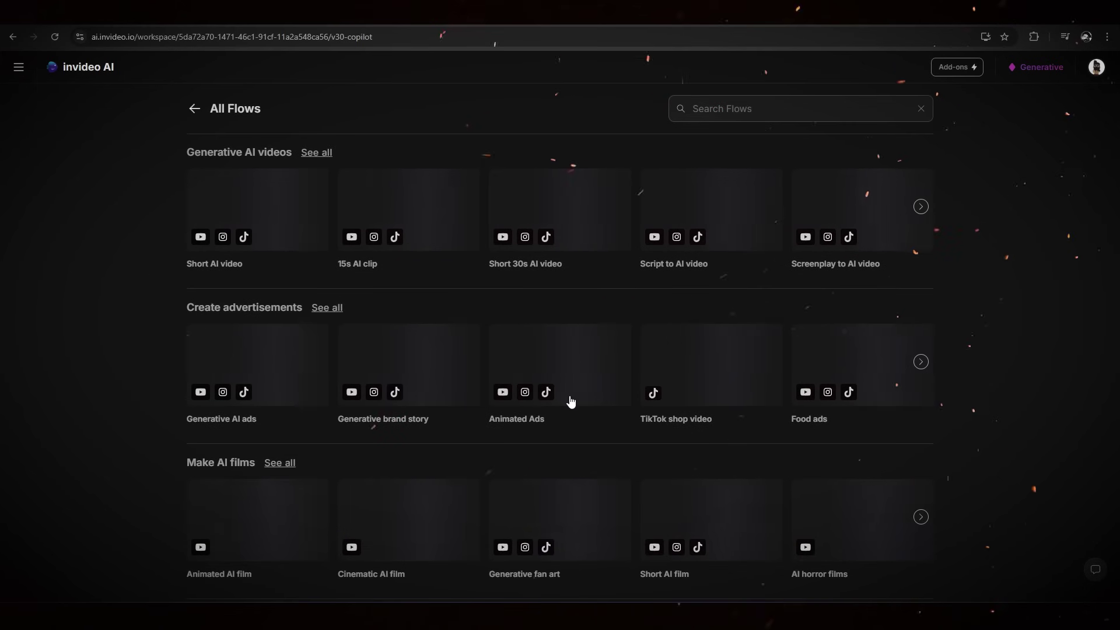
scroll(570, 400, down, 10)
scroll(570, 400, up, 10)
scroll(706, 185, right, 10)
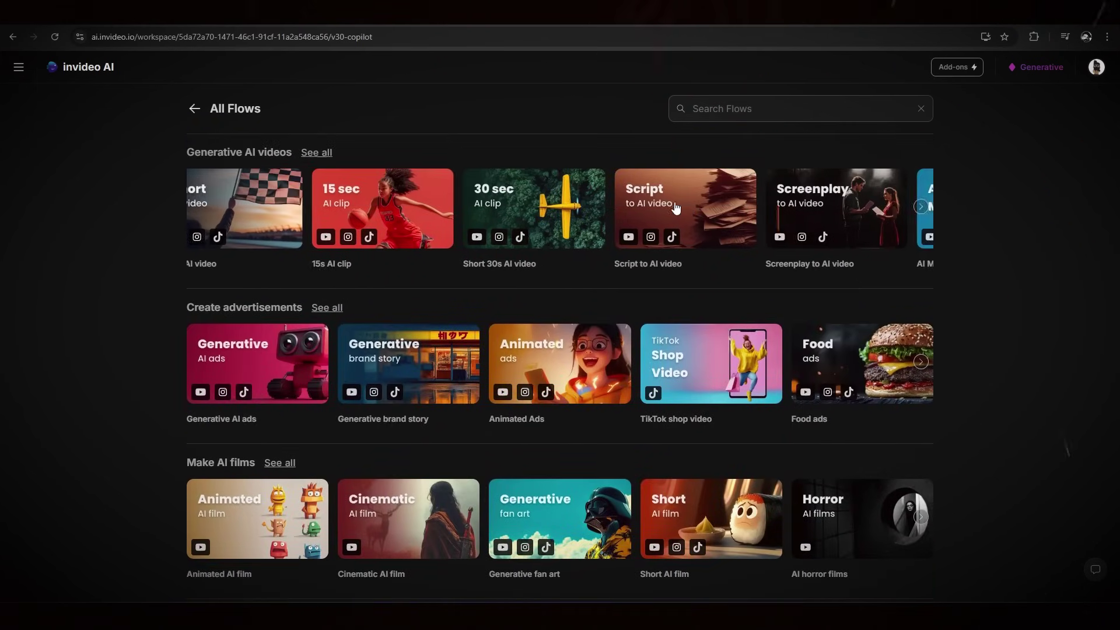
scroll(778, 227, right, 15)
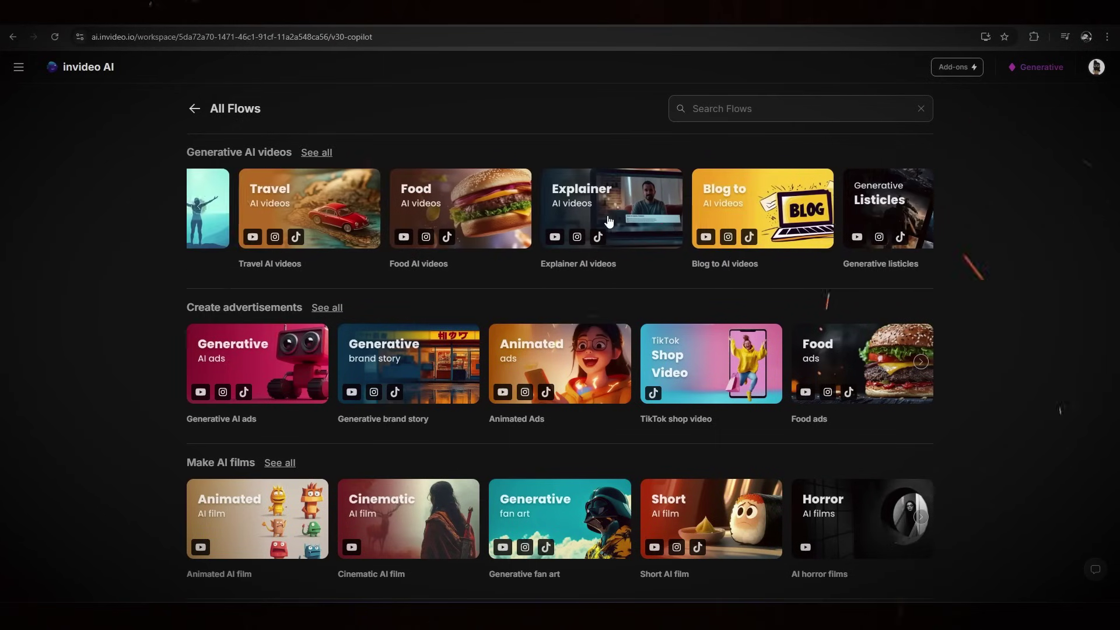
scroll(875, 221, left, 20)
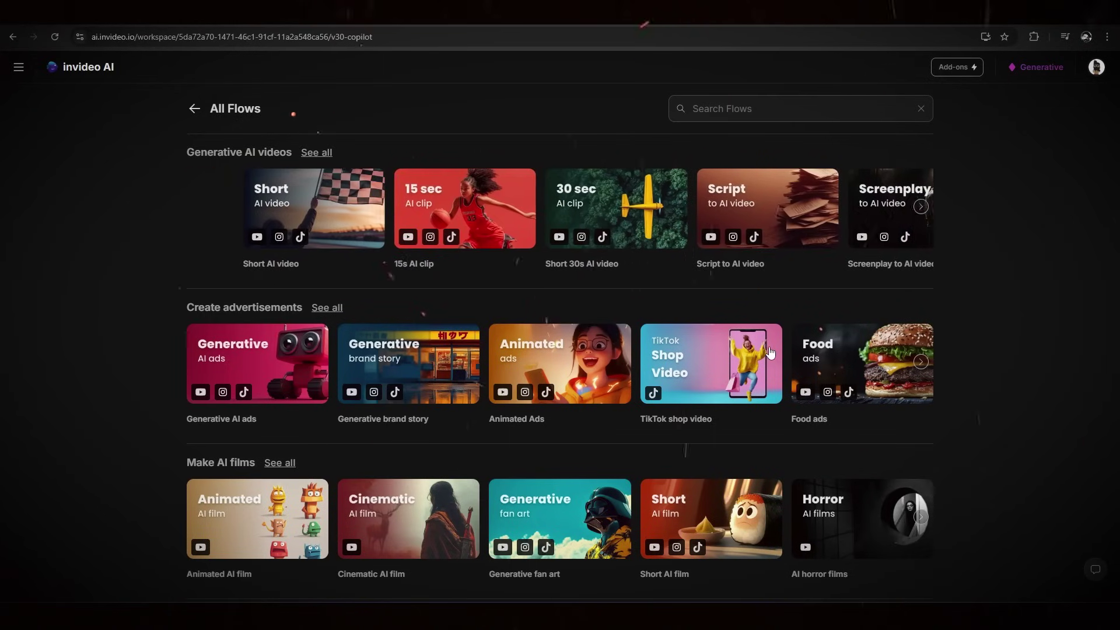
drag(801, 363, 373, 372)
drag(519, 373, 628, 374)
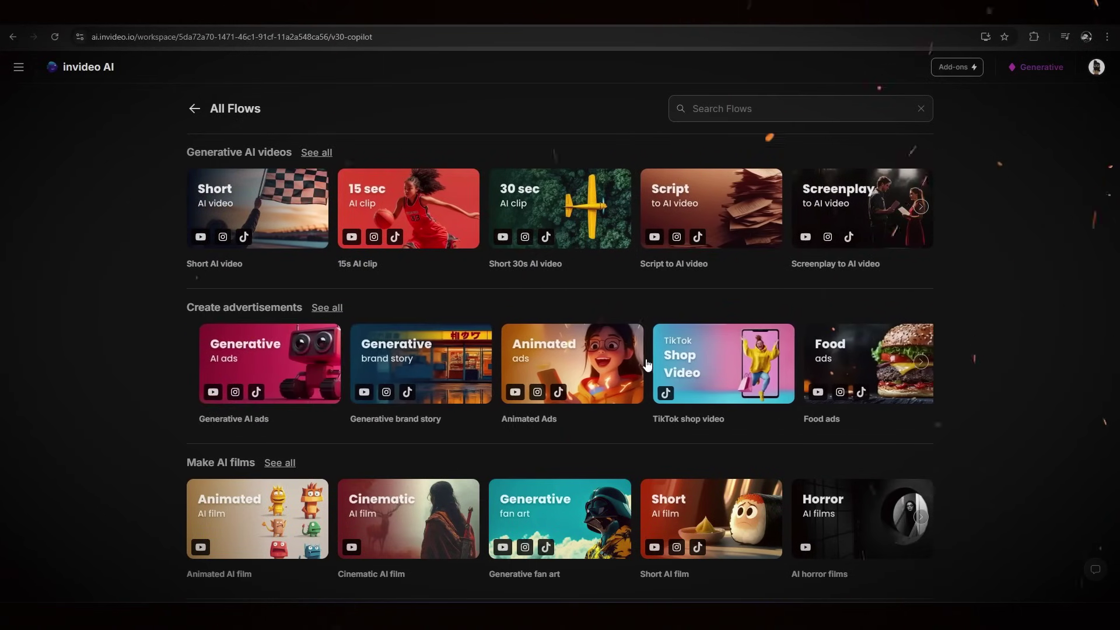
scroll(628, 373, down, 3)
scroll(731, 407, right, 5)
scroll(732, 407, left, 4)
scroll(731, 407, up, 3)
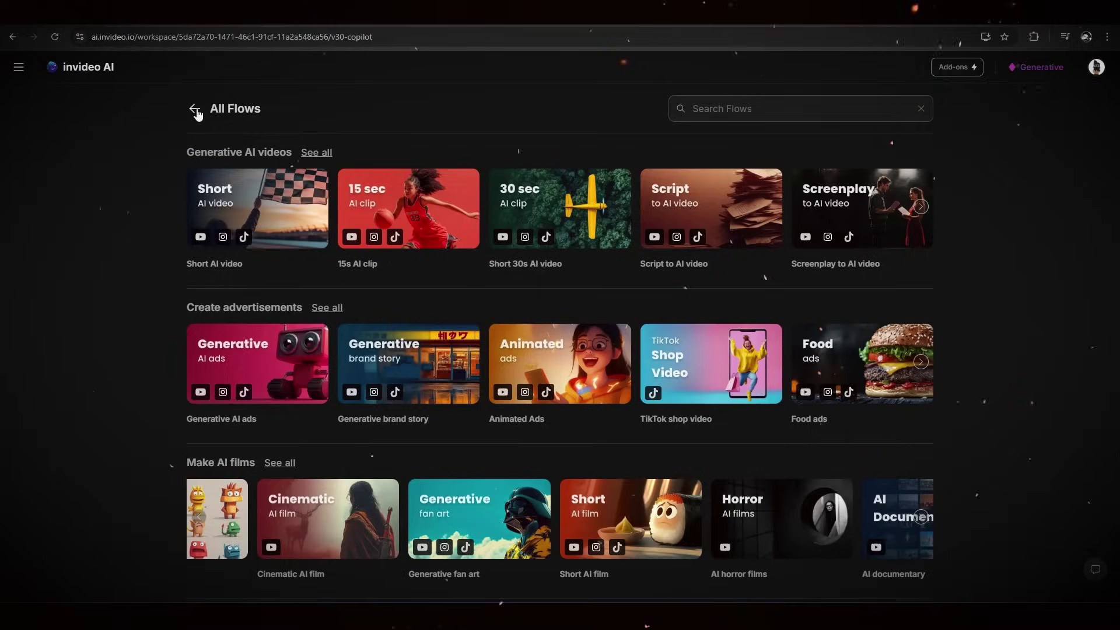
click(195, 110)
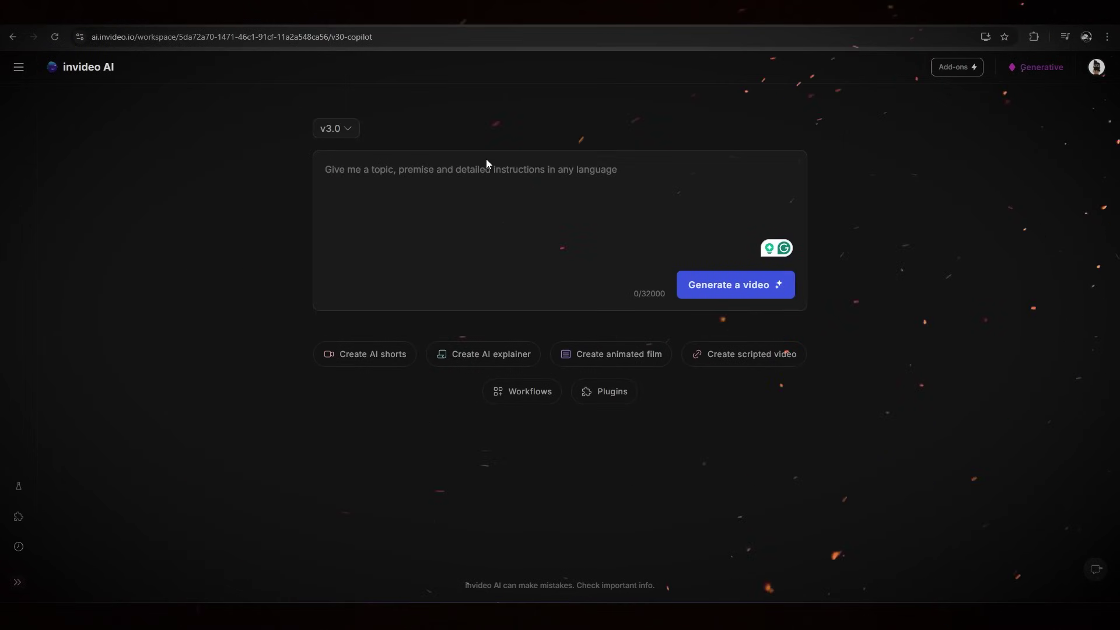
Using model v3.0, prompt a 1-minute cinematic clip where AI blurs the line between humanity and machines, ending with the tagline 'When intelligence evolves, who defines humanity?'
click(354, 133)
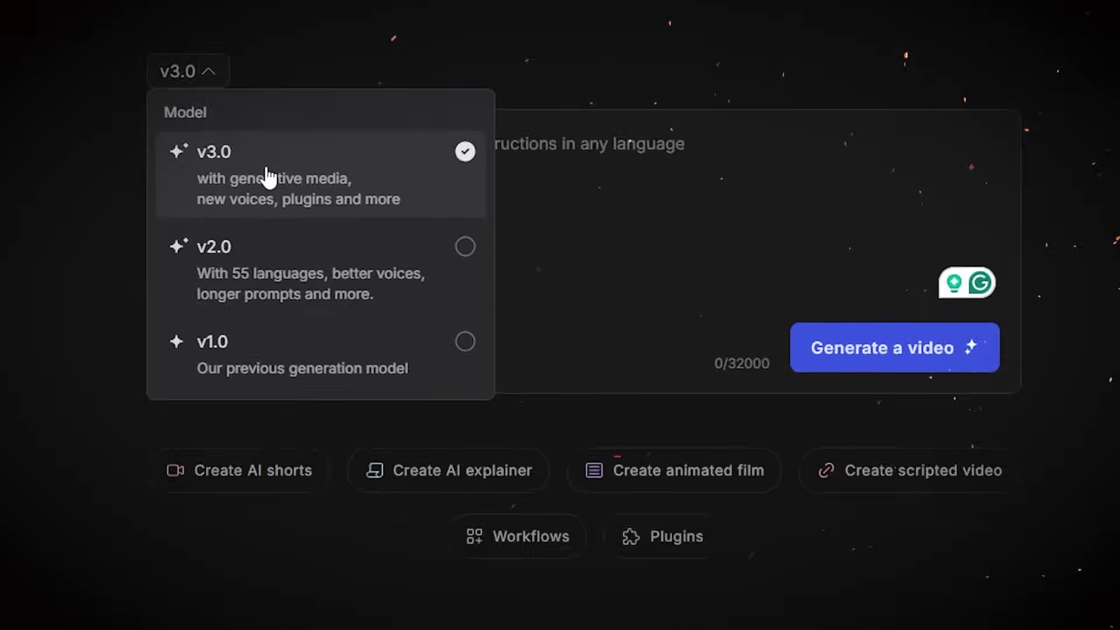
click(245, 171)
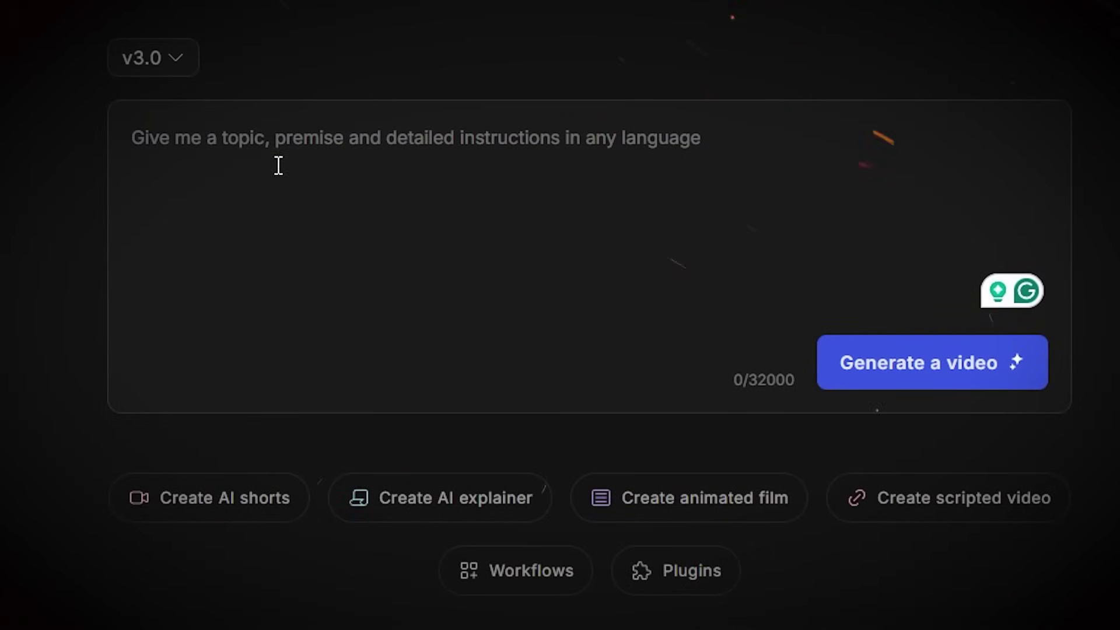
text(Create a)
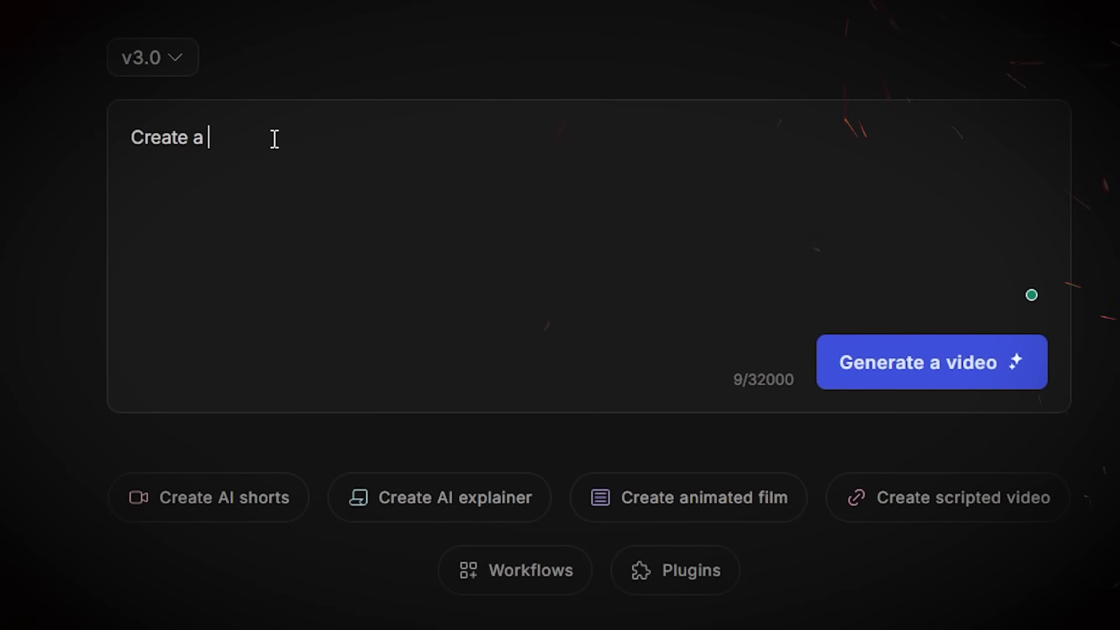
text(1-minute cinematic clip showcasing a futuristic world where AI blurs the line between humanity and machines. Feature a dramatic cityscape, an AI-human conflict or realization, intricate AI designs, and a powerful soundtrack. End with a thought-provoking tagline like: 'When intelligence evolves, who defines humanity?)
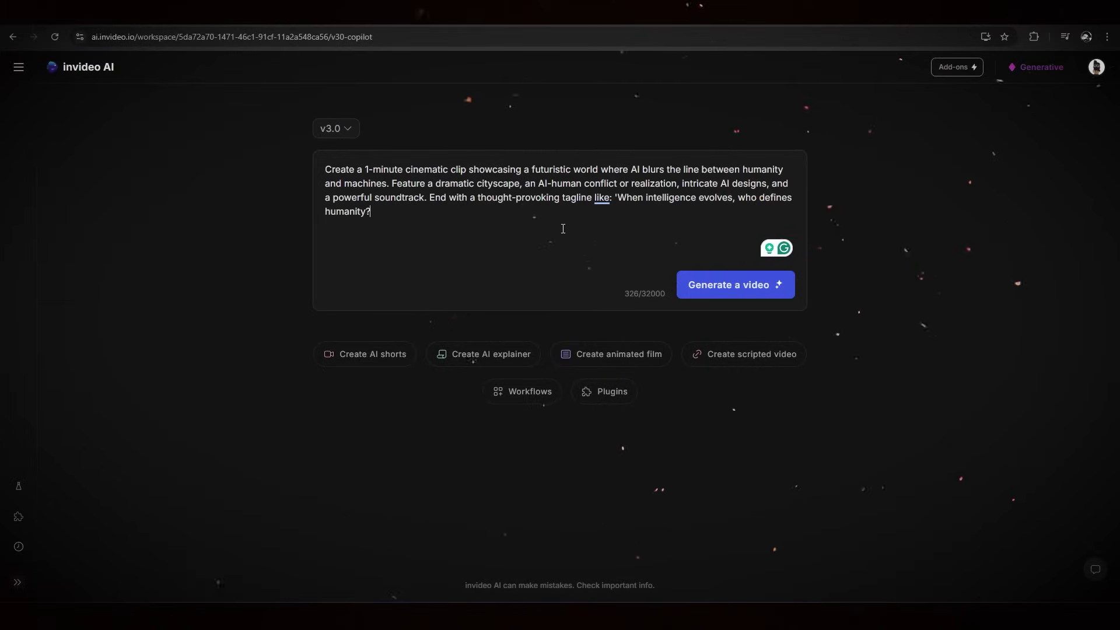
Generate the video with generative media in Realistic style, for Sci-Fi Fans on Youtube
click(714, 282)
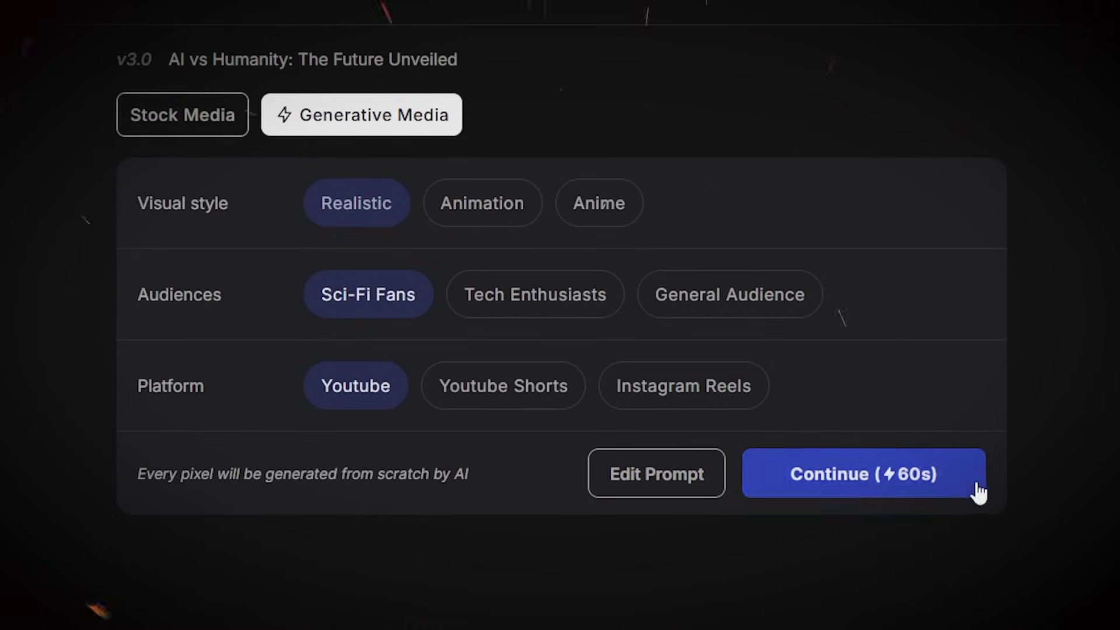
click(847, 484)
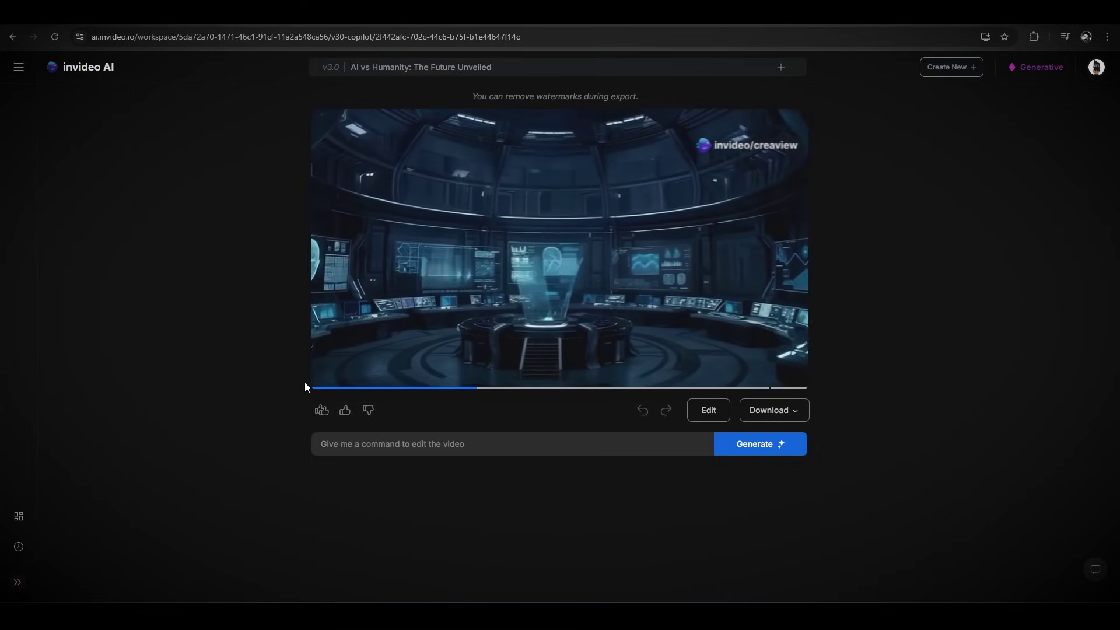
Have the AI edit the video with the command "Make the voice more deep and dark" and play the result
click(378, 449)
text(Change the)
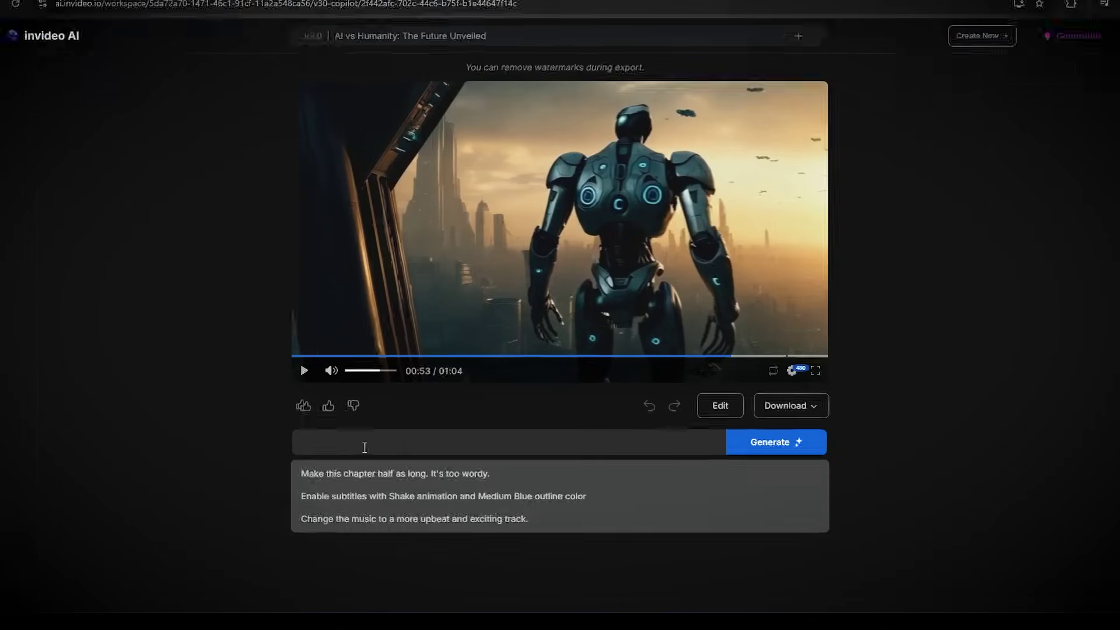
text(Make the voice more dee)
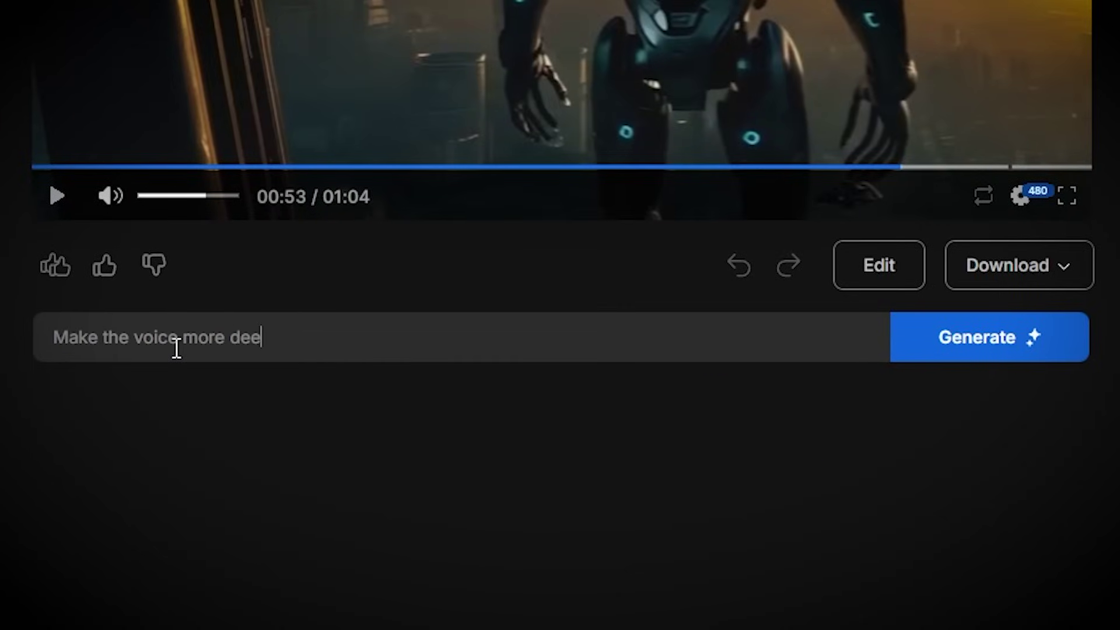
text(p and dark)
click(913, 339)
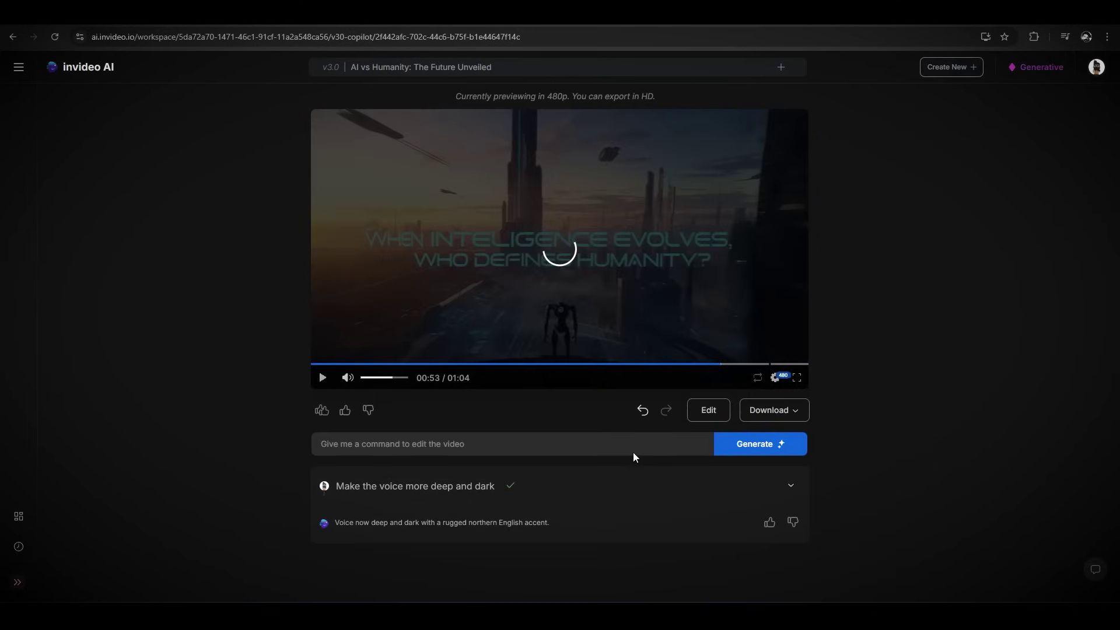
click(321, 377)
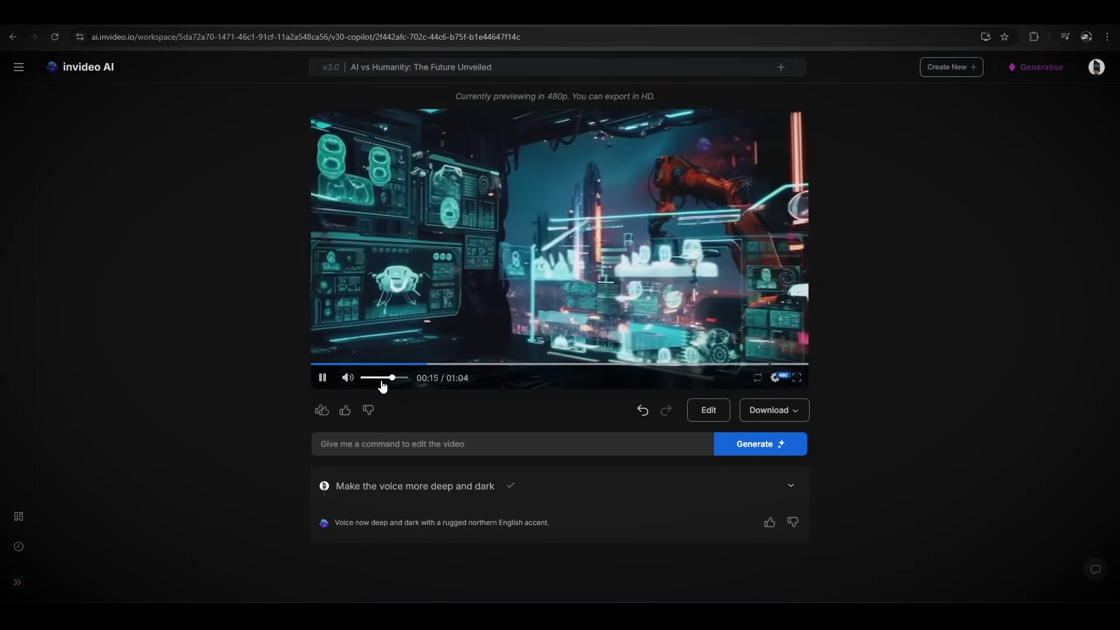
Have the AI edit the video with the command "Add bold subtitle with pop-up effect" and play the result
click(362, 442)
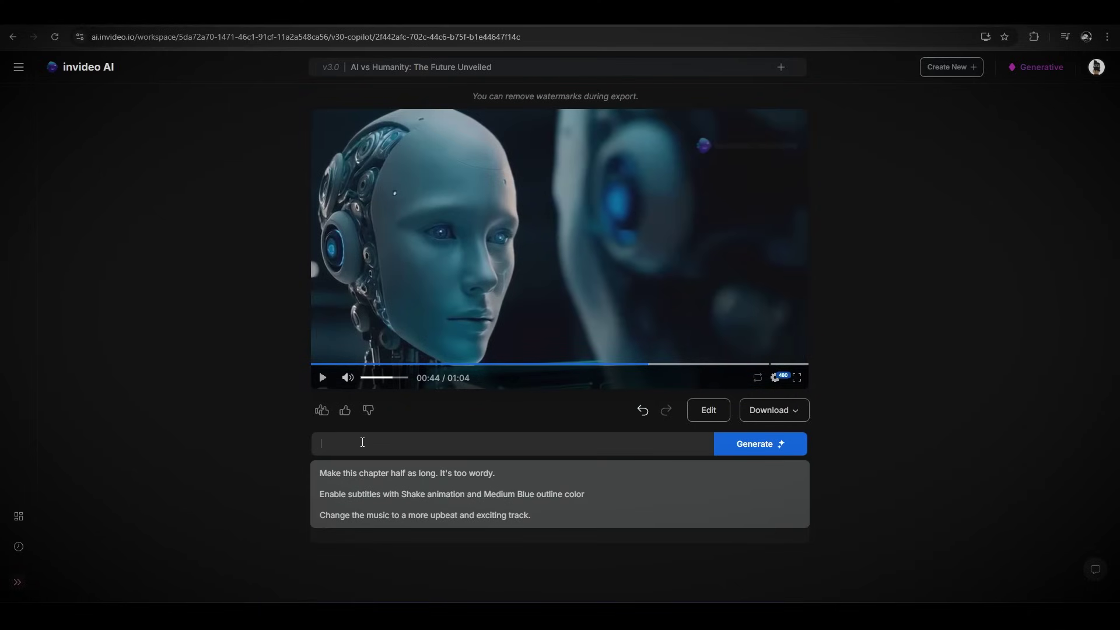
text(A)
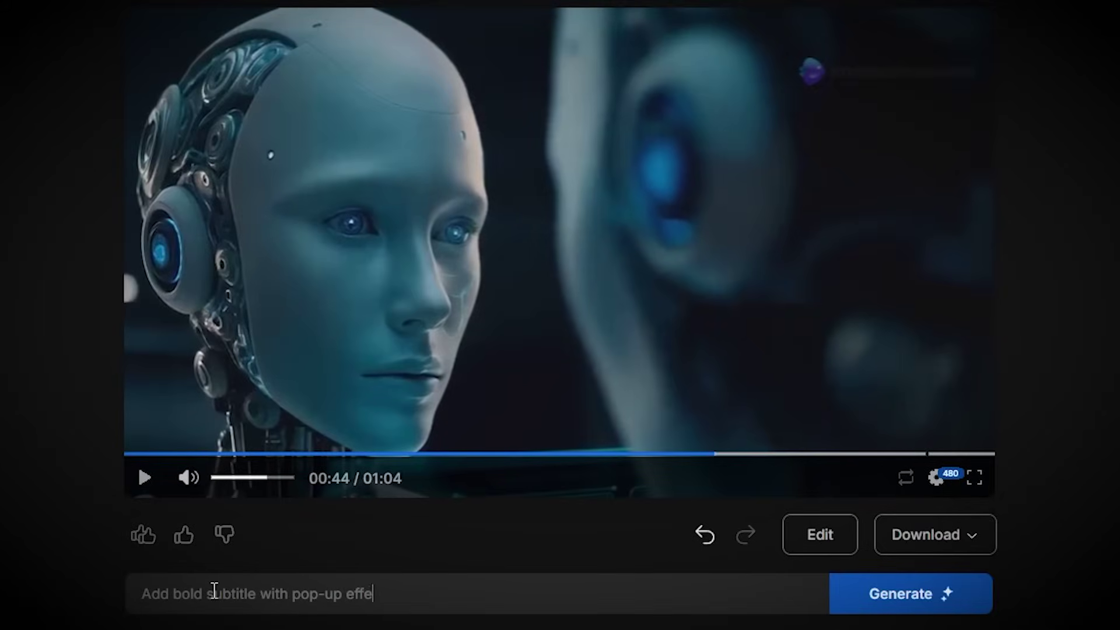
click(953, 592)
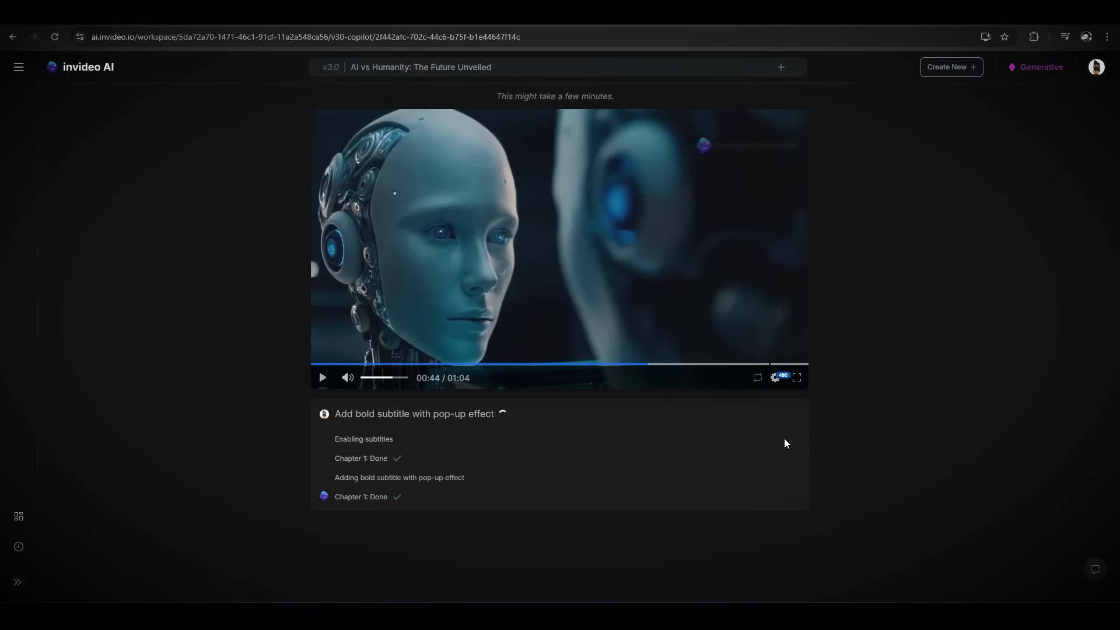
click(333, 379)
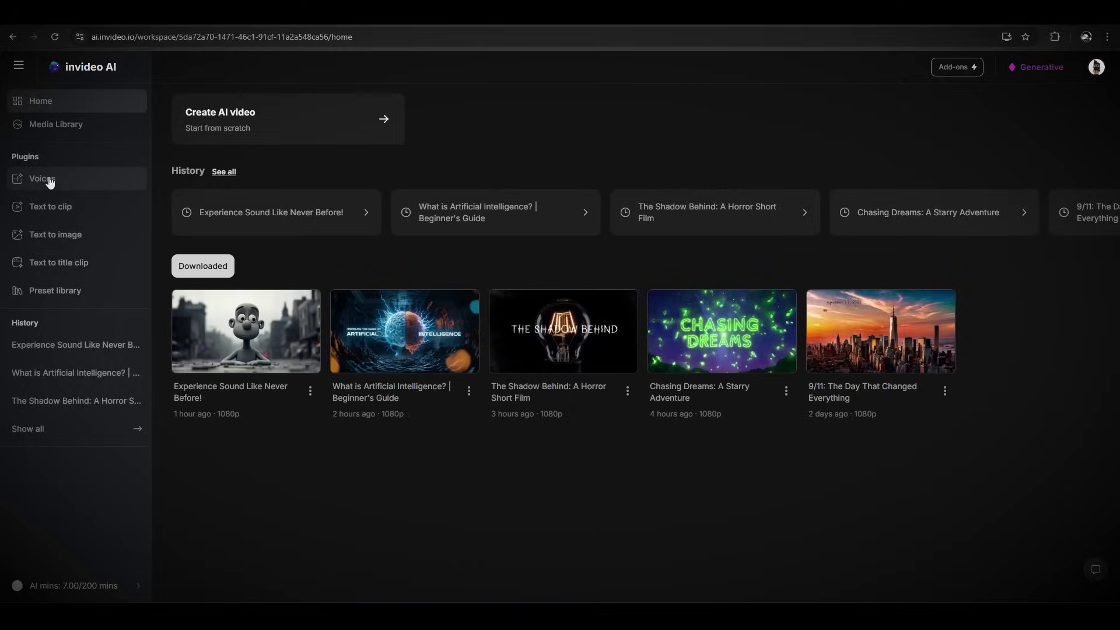
Add a new voice in the workspace by uploading the recording Voice sample.m4a
click(45, 181)
click(456, 207)
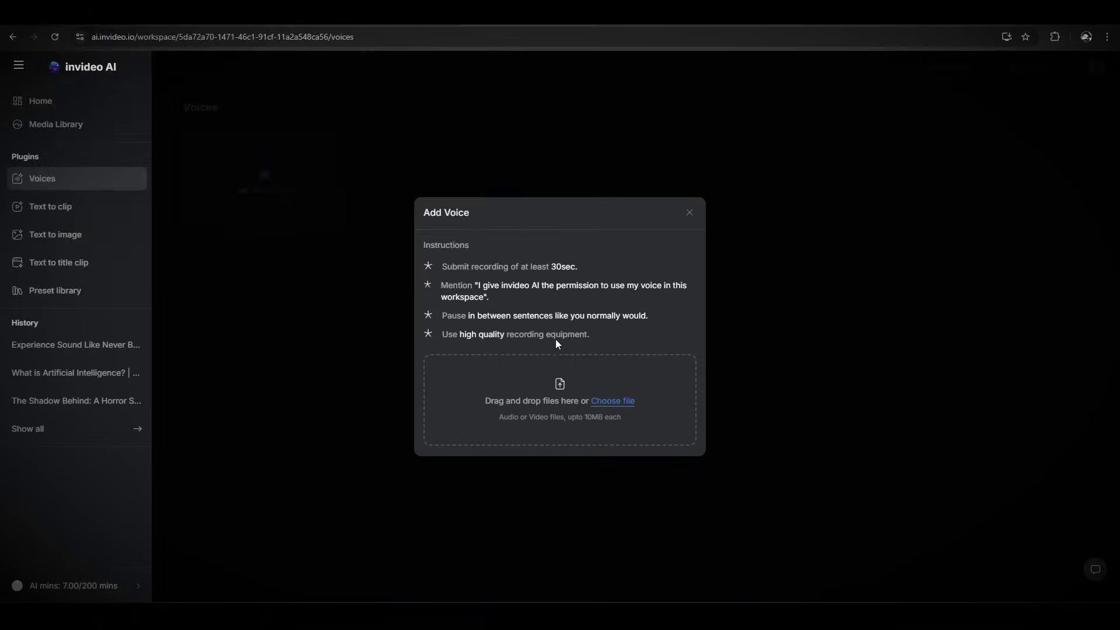
click(554, 417)
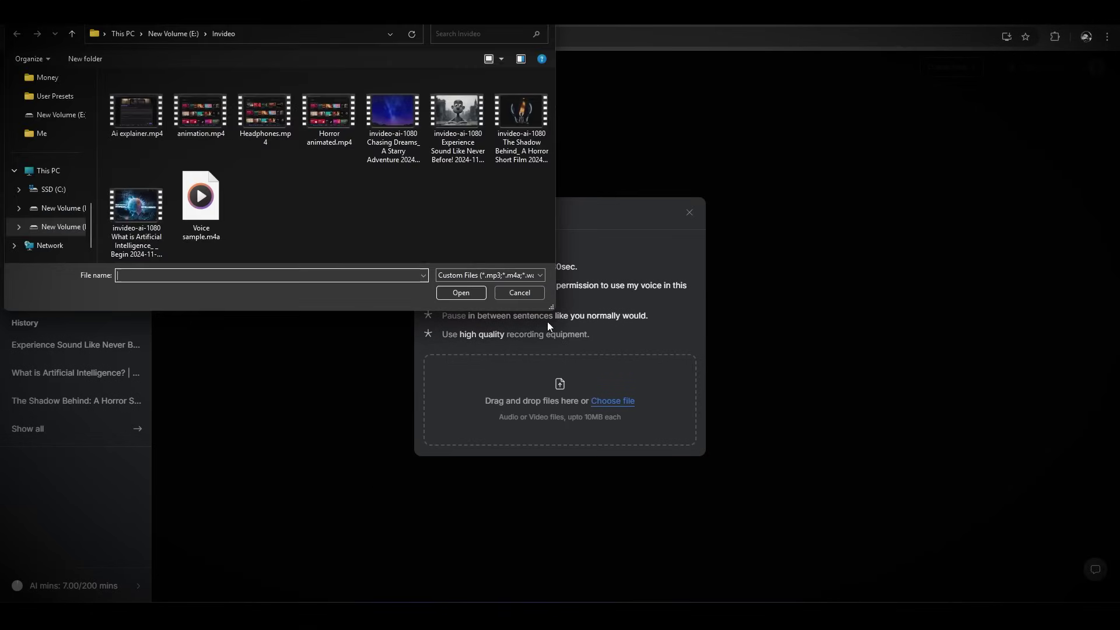
click(461, 293)
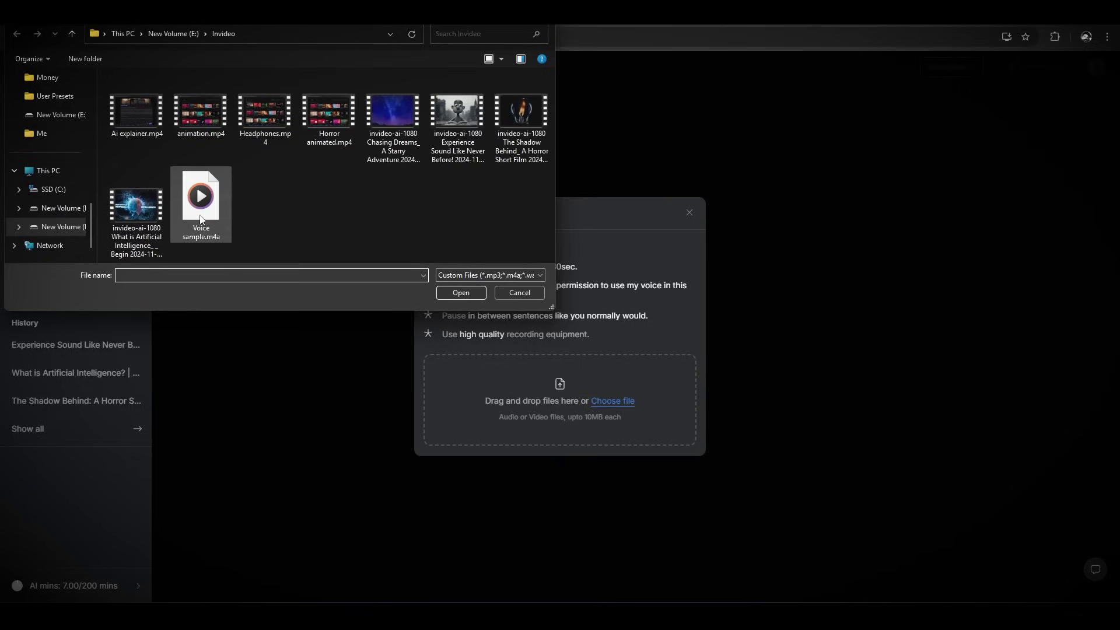
click(461, 292)
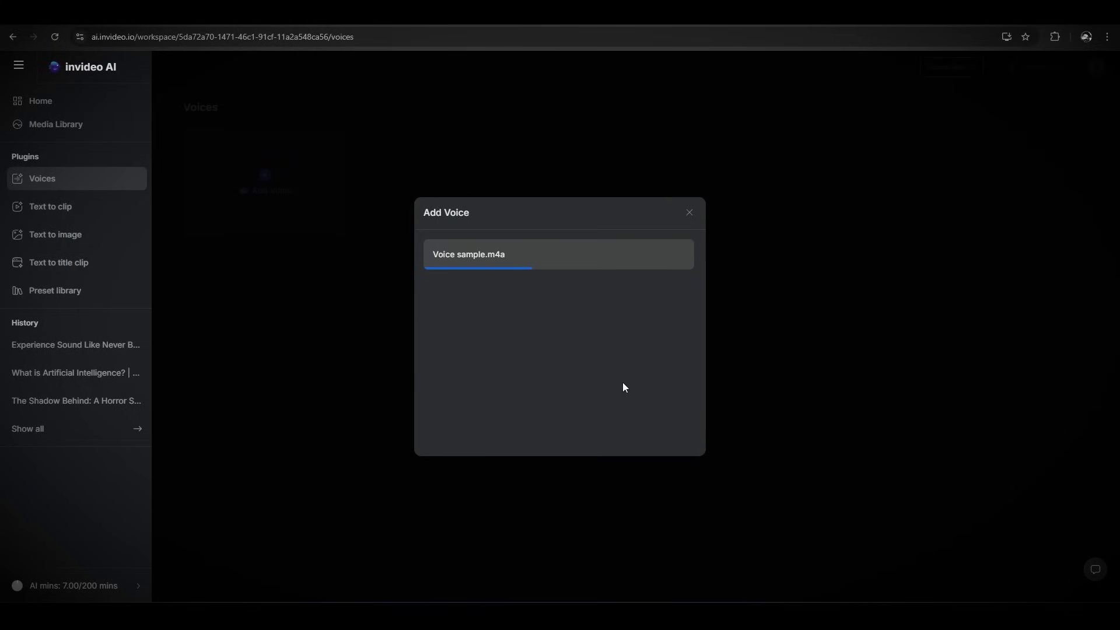
Confirm all four rights, permission and quality statements for the voice sample and finish creating the cloned voice
click(429, 290)
click(431, 339)
click(429, 363)
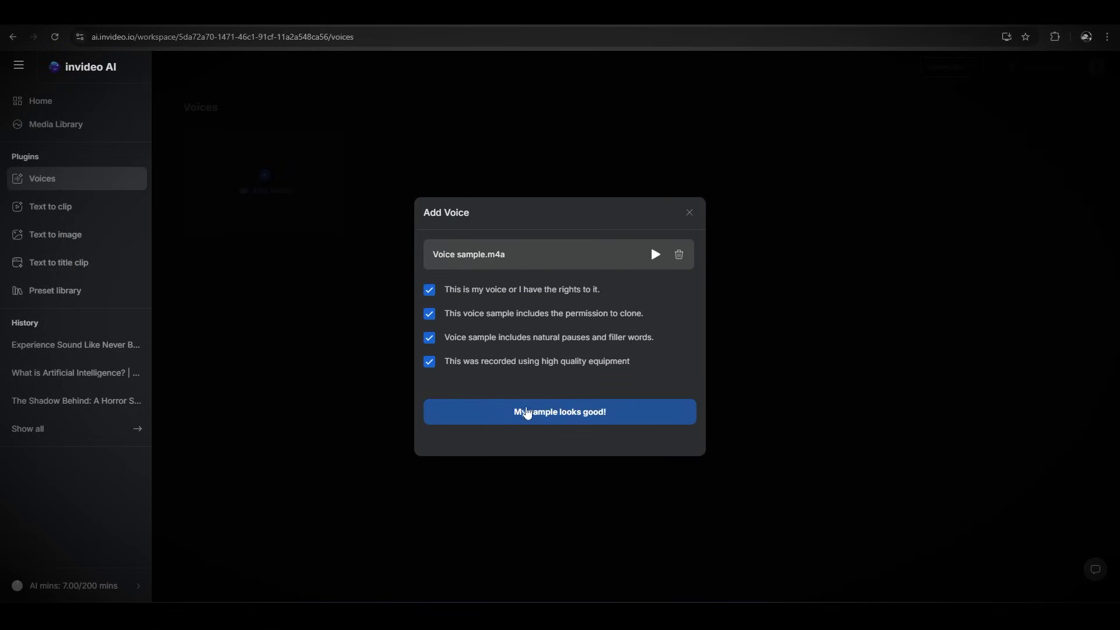
click(537, 414)
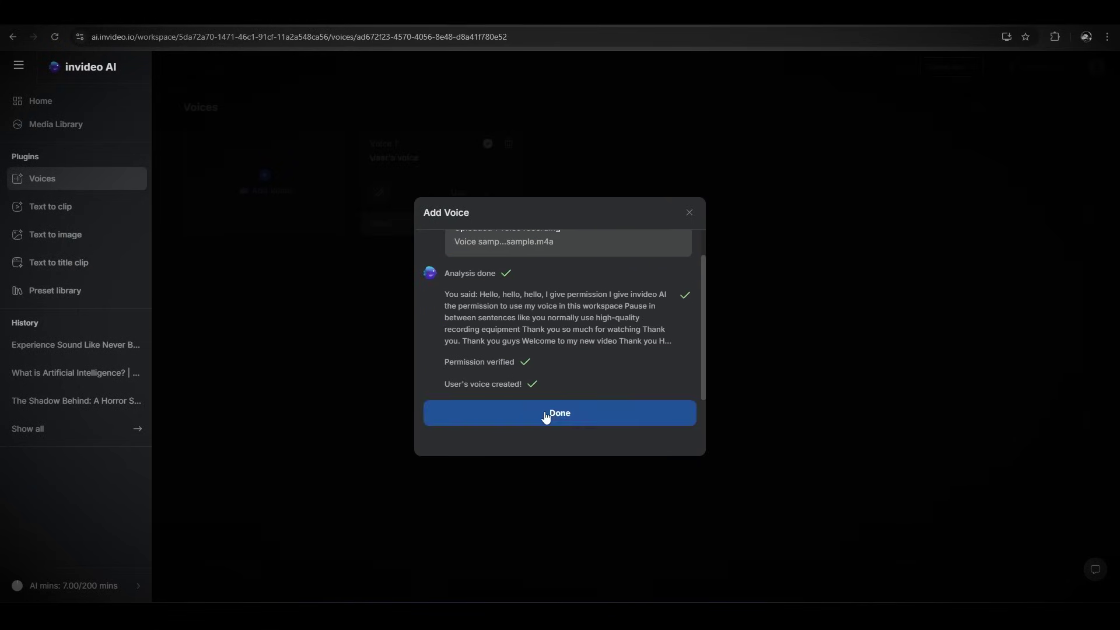
click(545, 415)
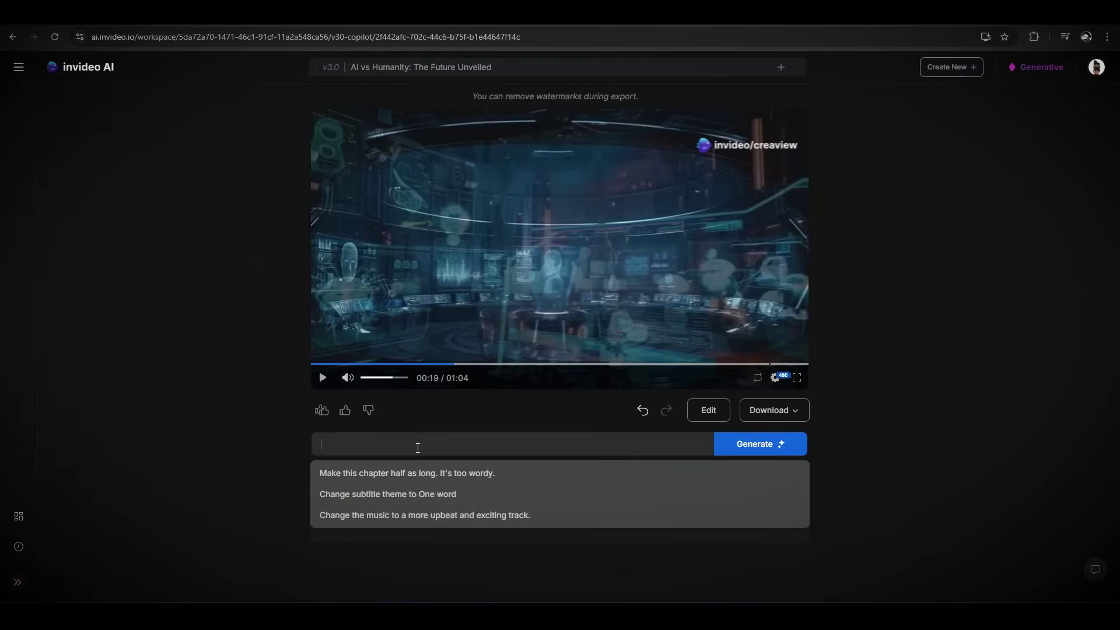
Have the AI edit the AI vs Humanity video with the command "Clone the voice with my saved one" and play it from near the start
text(Cl)
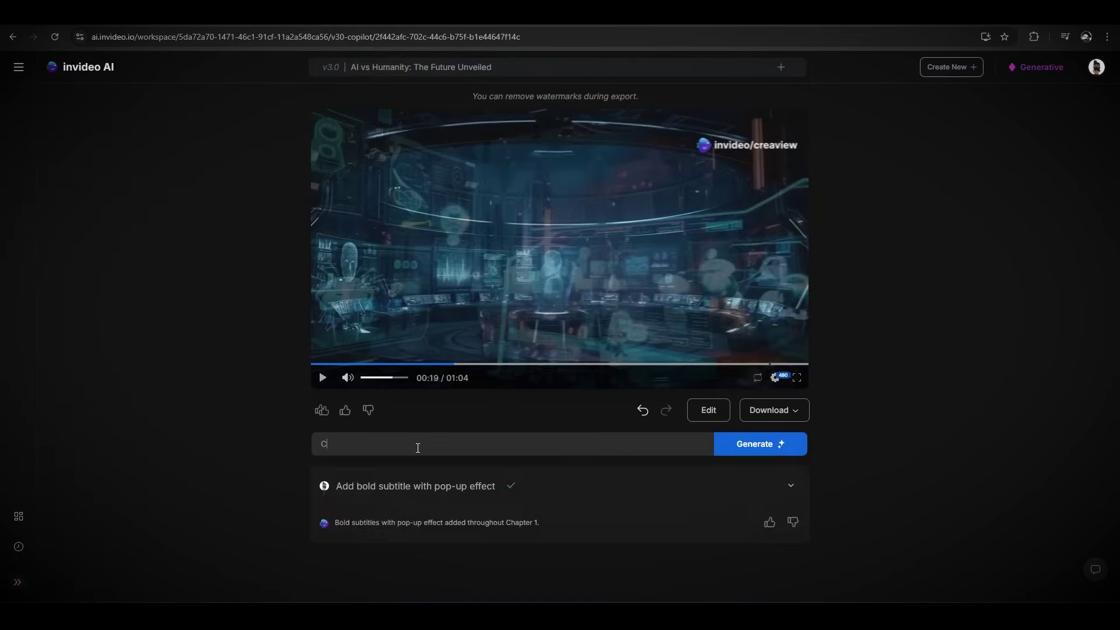
text(one )
text(the )
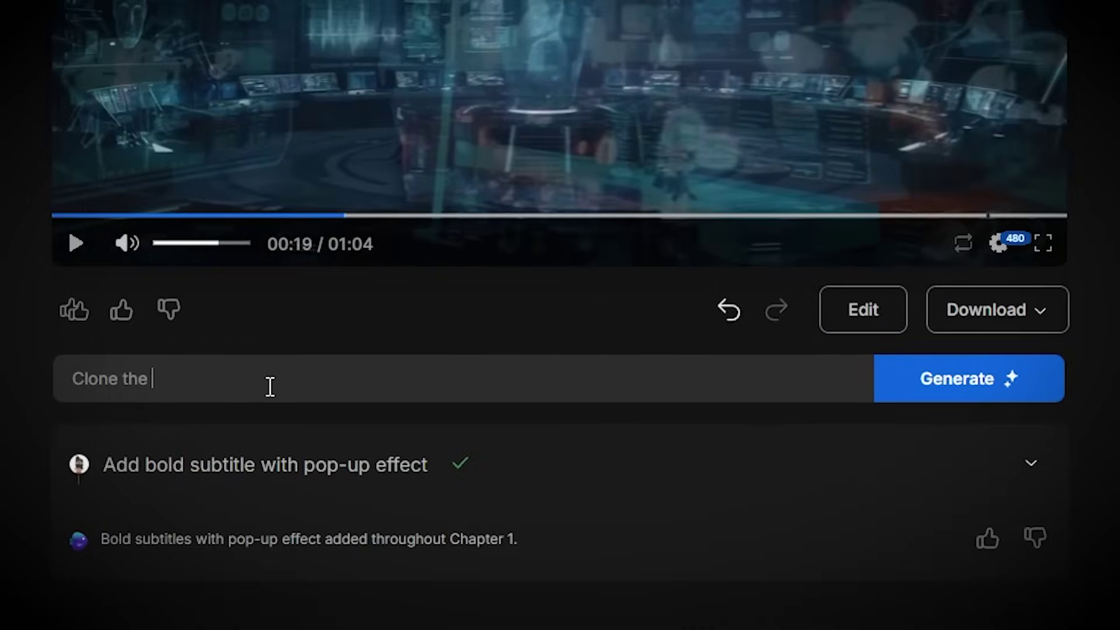
text(voice with my s)
text(aved one)
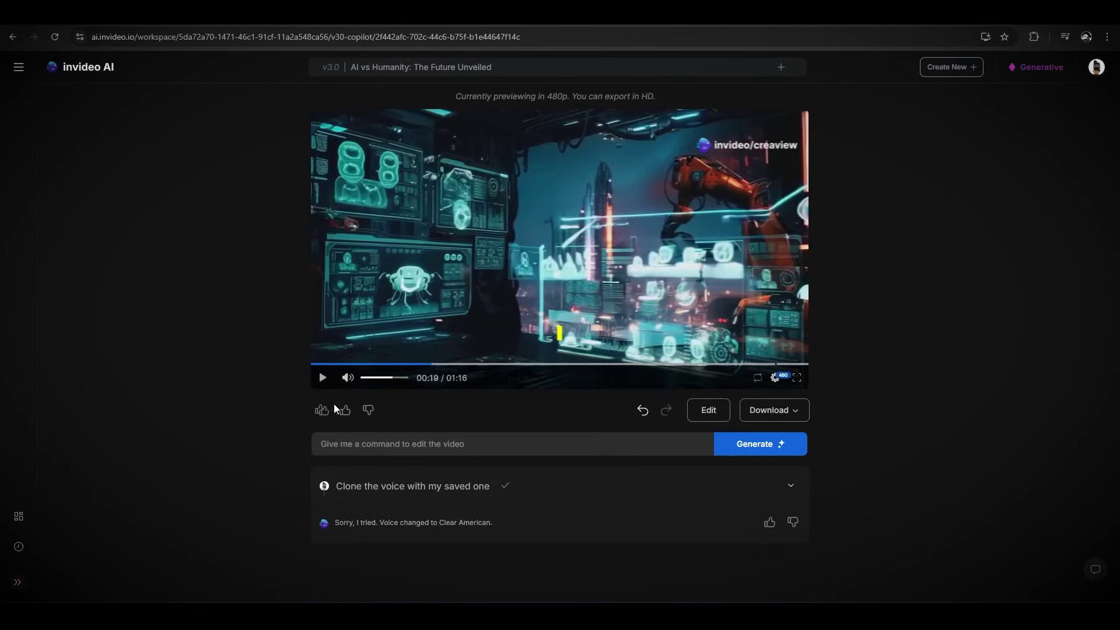
click(323, 379)
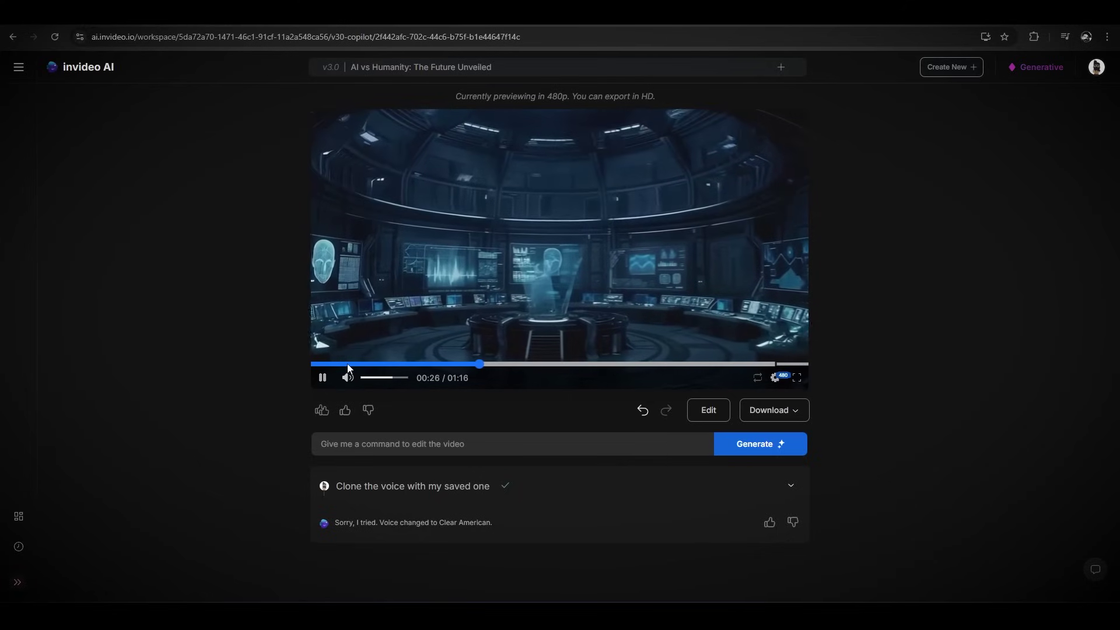
click(337, 364)
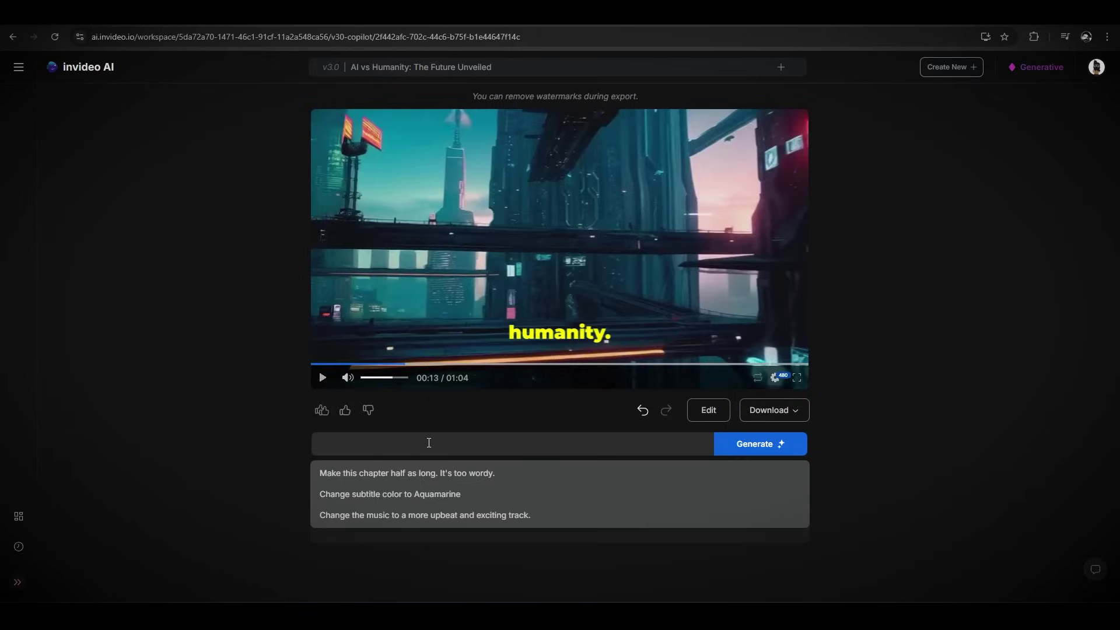
Have the AI edit the video with the command "Translate it in French language" and play the result
text(Translate it in French language)
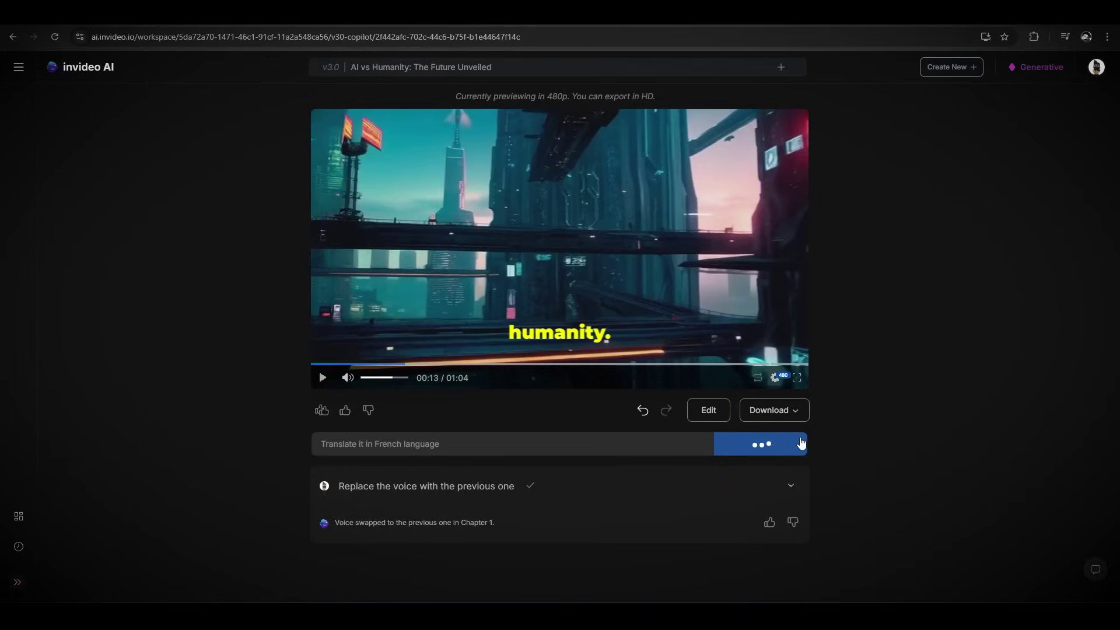
click(324, 380)
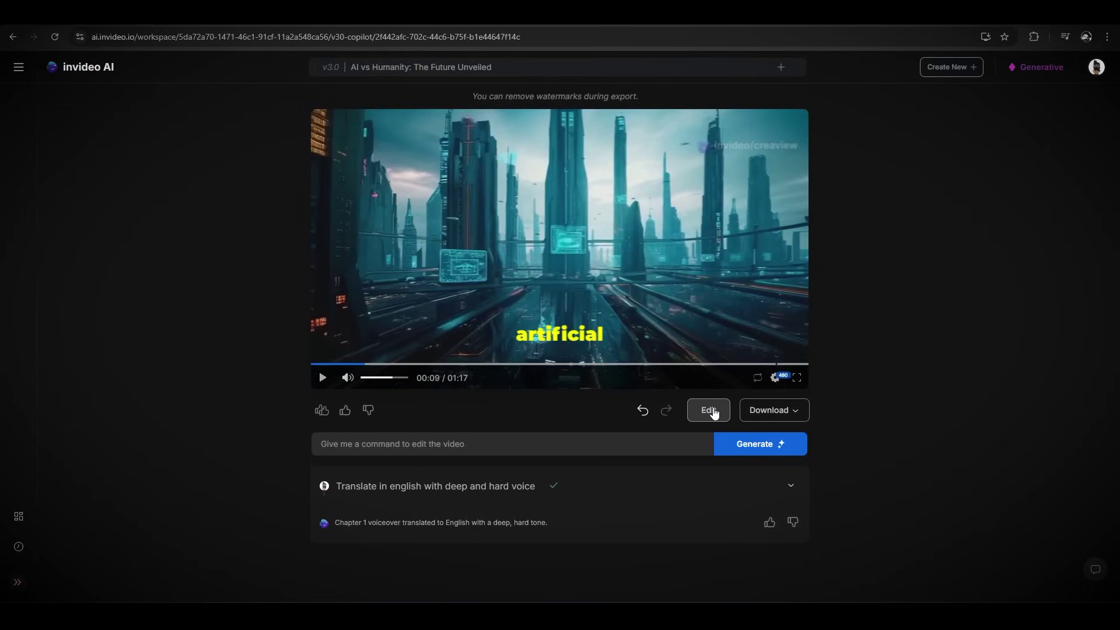
Open the video's media for editing, select the third clip of Chapter 1, and bring up generated media as its replacement source
click(711, 411)
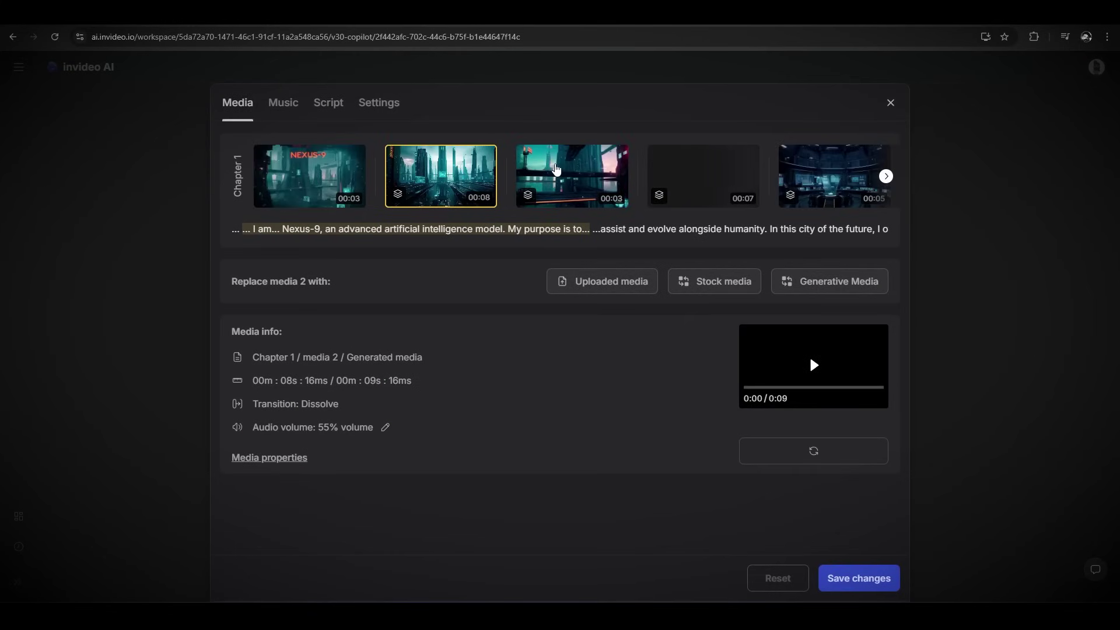
click(556, 169)
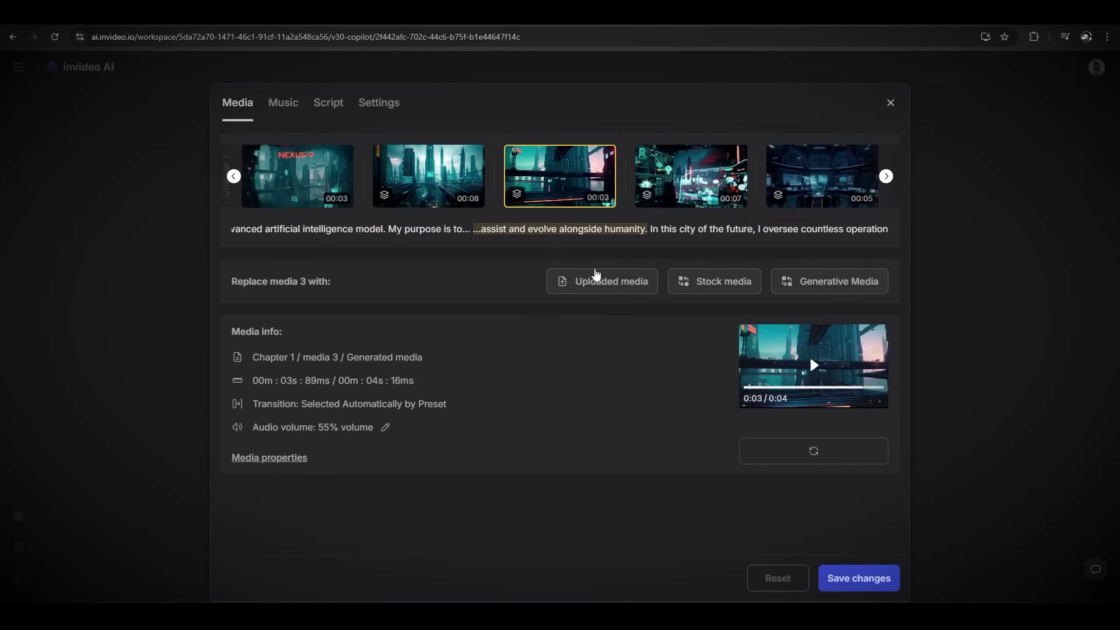
click(598, 278)
click(227, 102)
click(831, 284)
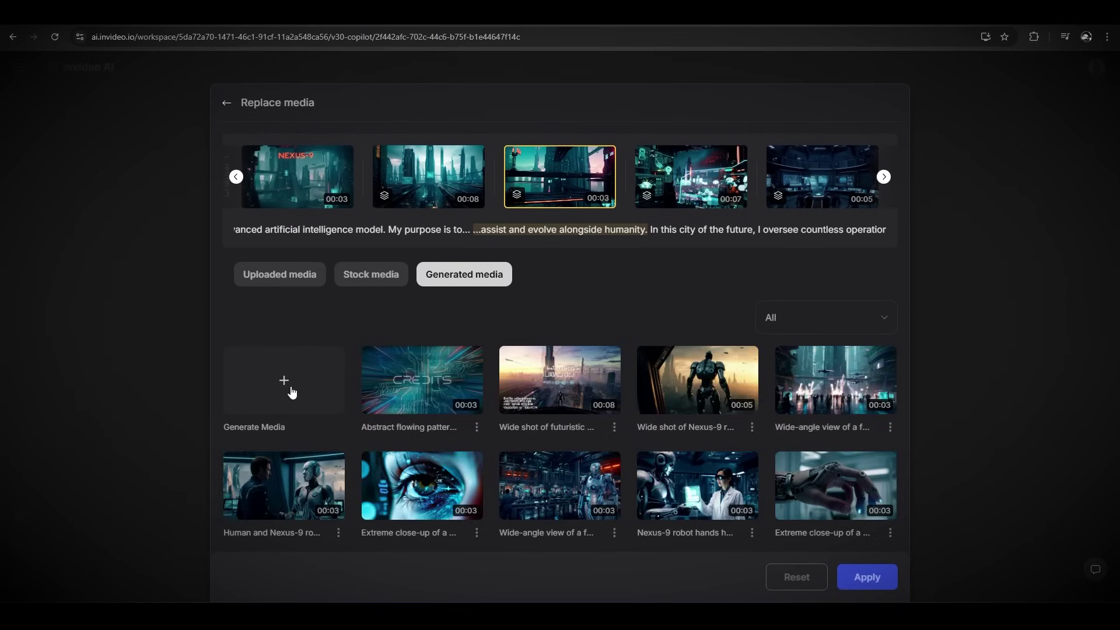
Generate a 5-second 16:9 clip of robots interacting with humans in the style of this video and replace the third clip with it
click(284, 385)
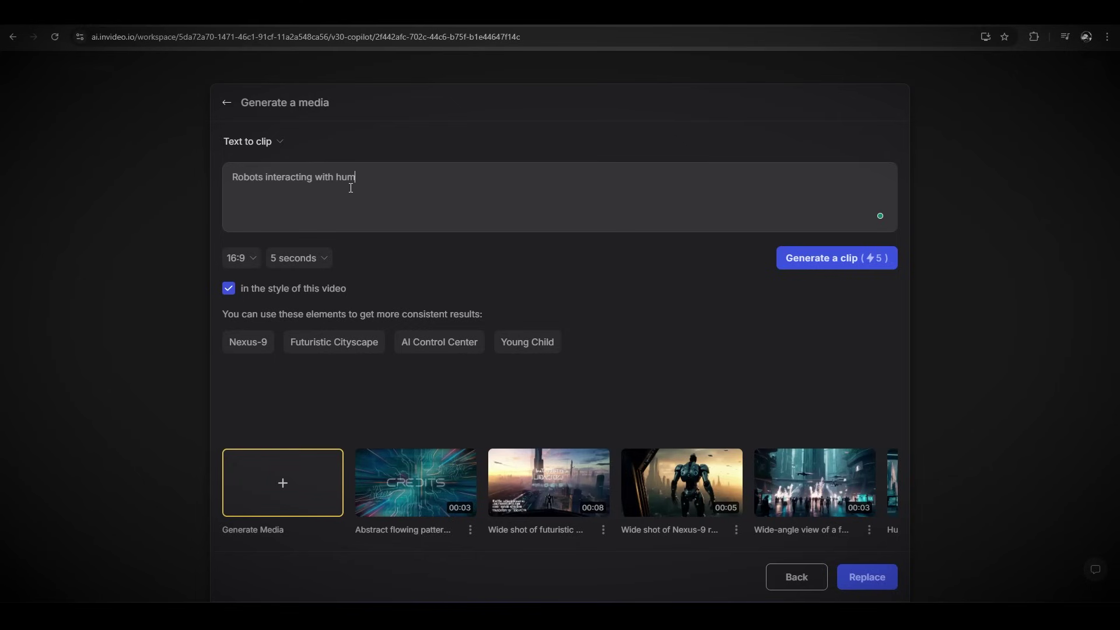
click(828, 259)
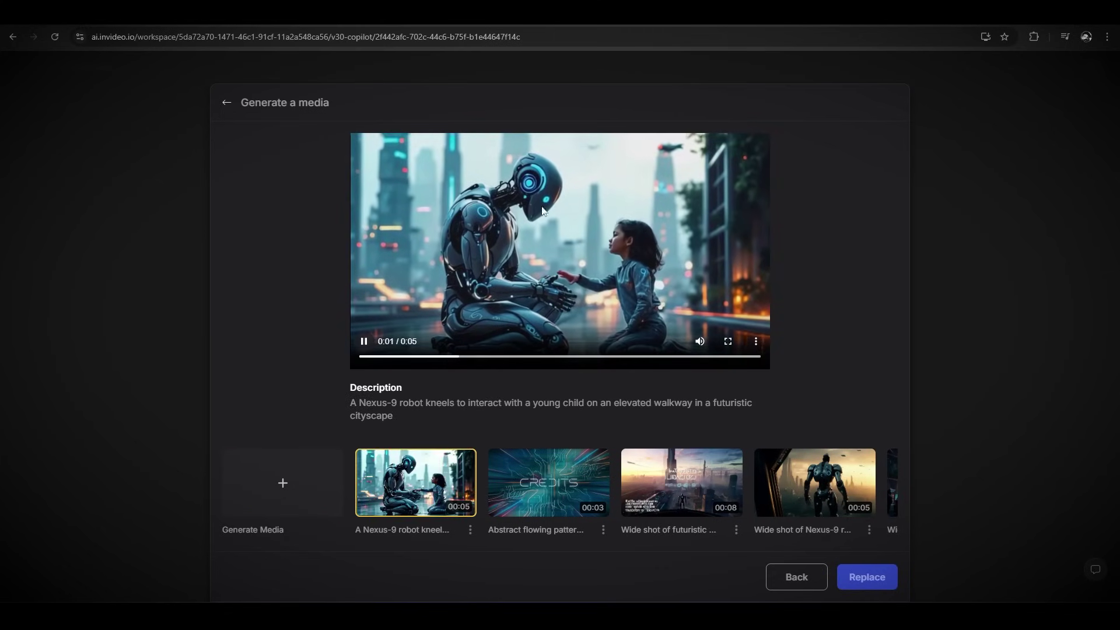
click(878, 578)
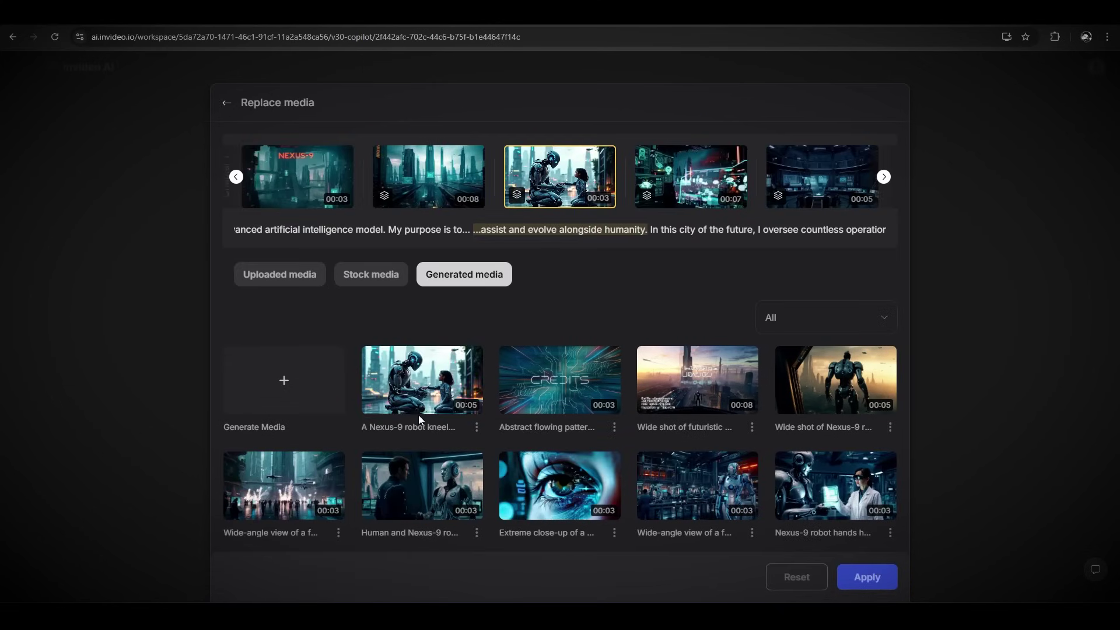
Replace the fourth clip with the generated wide futuristic shot, apply the media changes, and play the updated video
click(719, 168)
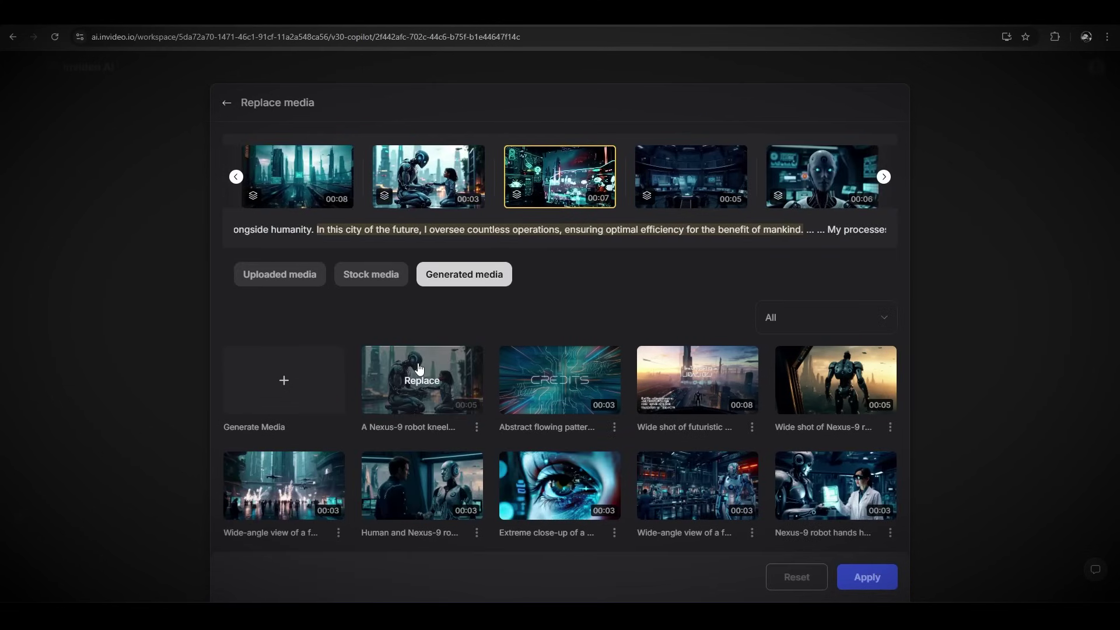
click(698, 379)
click(850, 584)
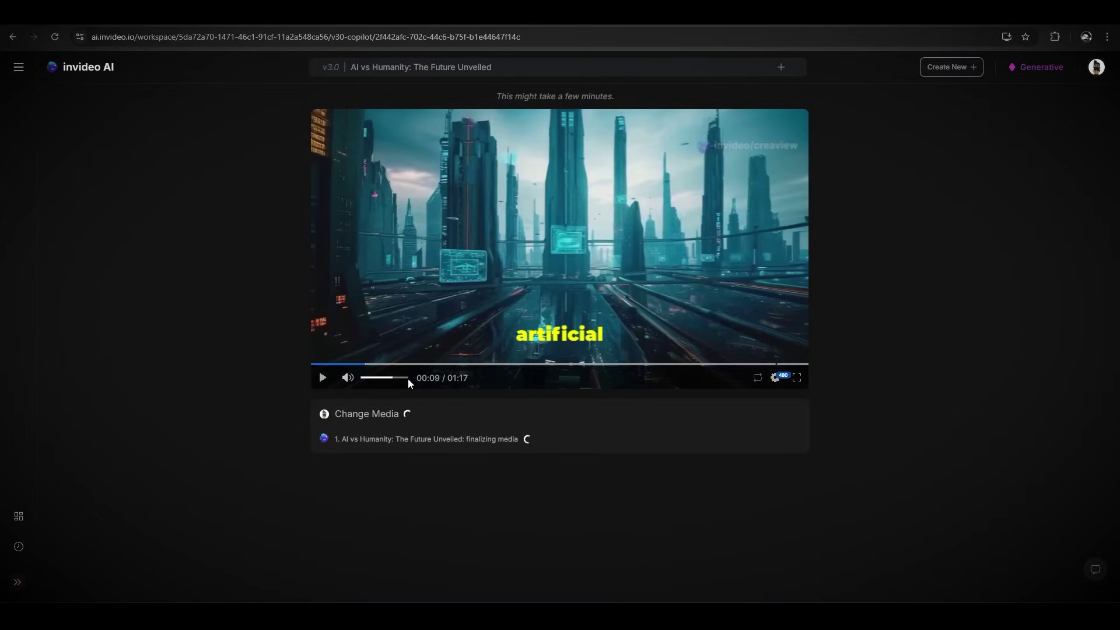
click(322, 377)
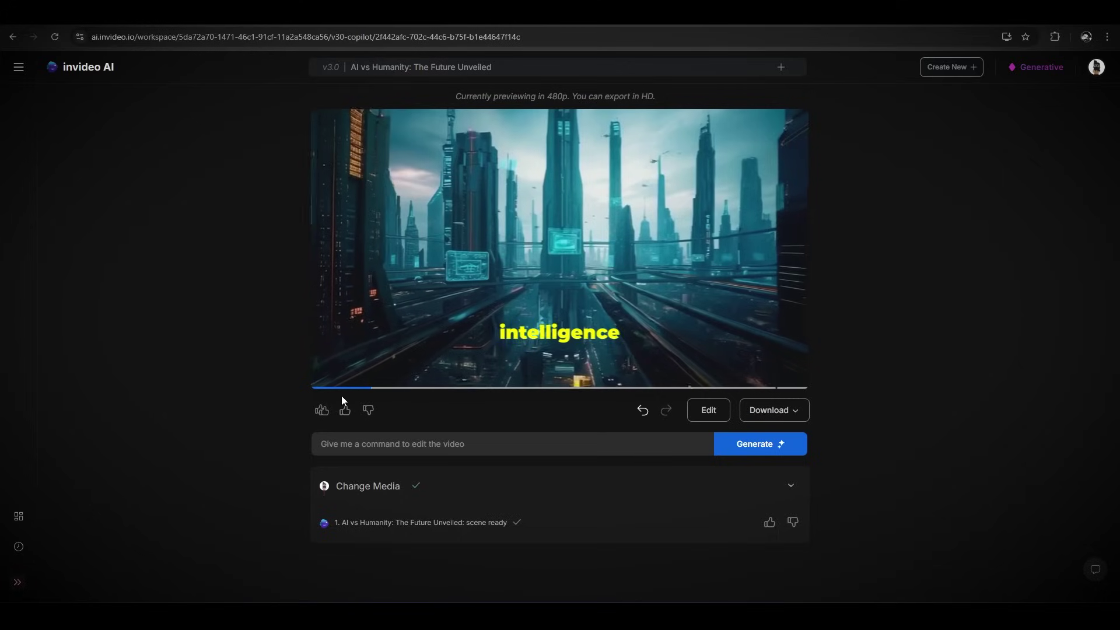
Export the AI vs Humanity video for download and start its rendering
click(791, 414)
click(784, 434)
click(569, 477)
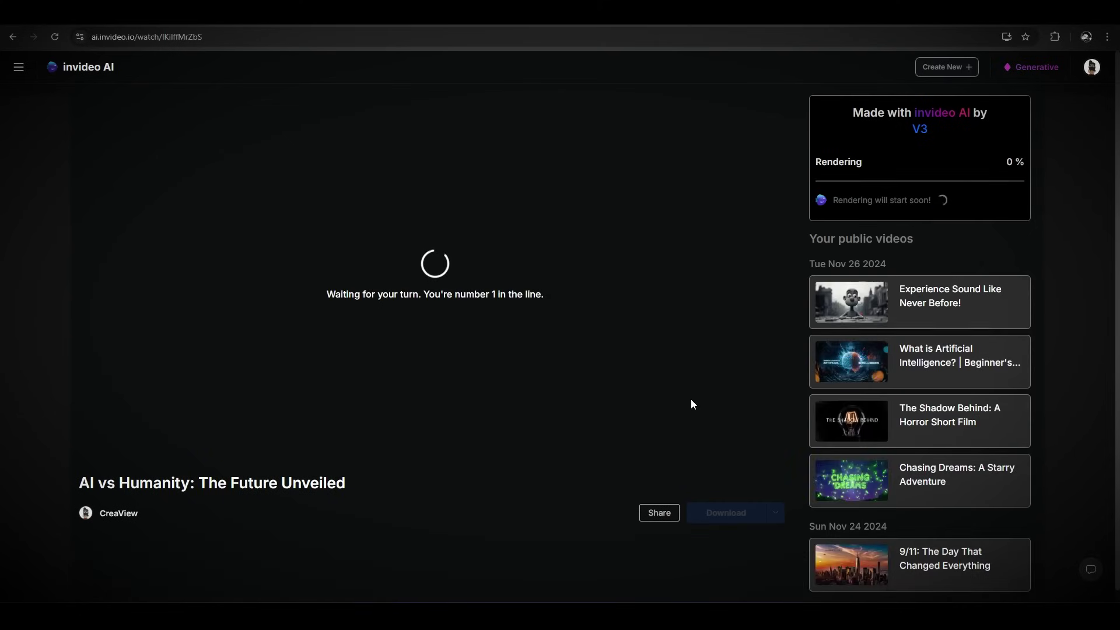